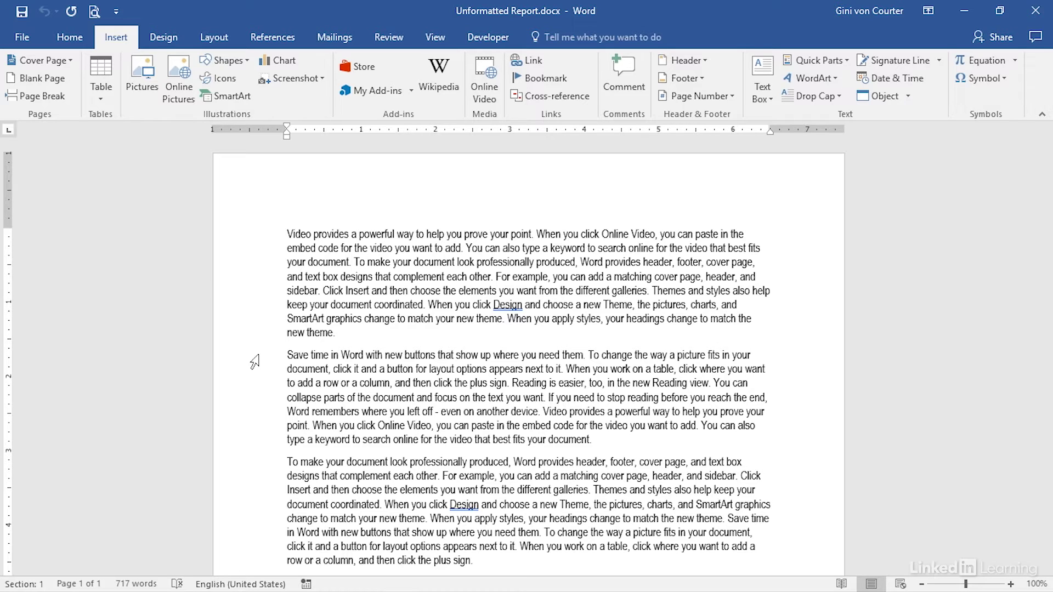
# Bring up the Developer tab's macro tools after checking the Macros list under View
pyautogui.click(68, 37)
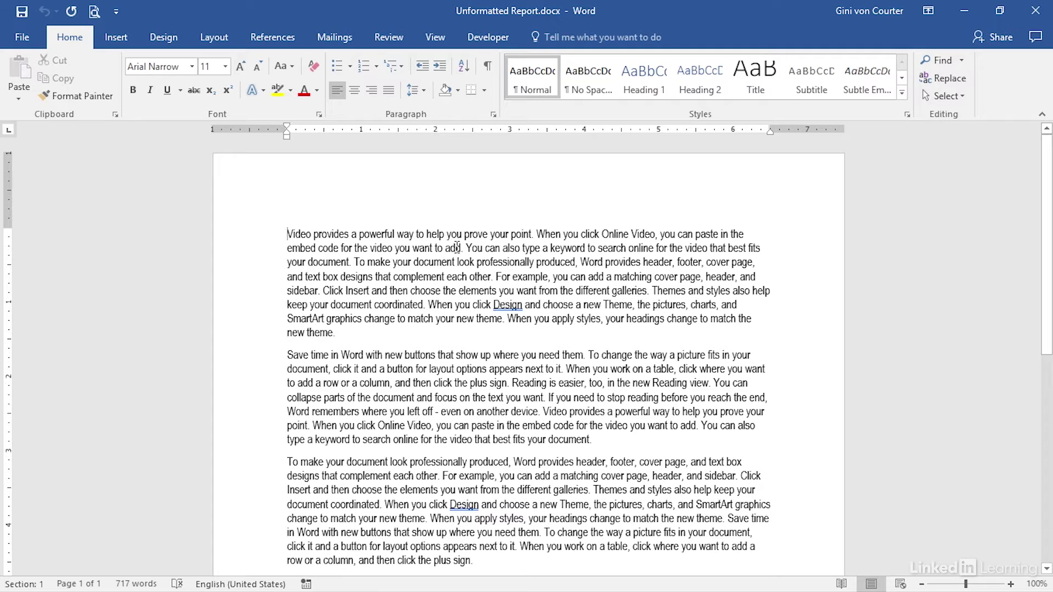
pyautogui.click(481, 41)
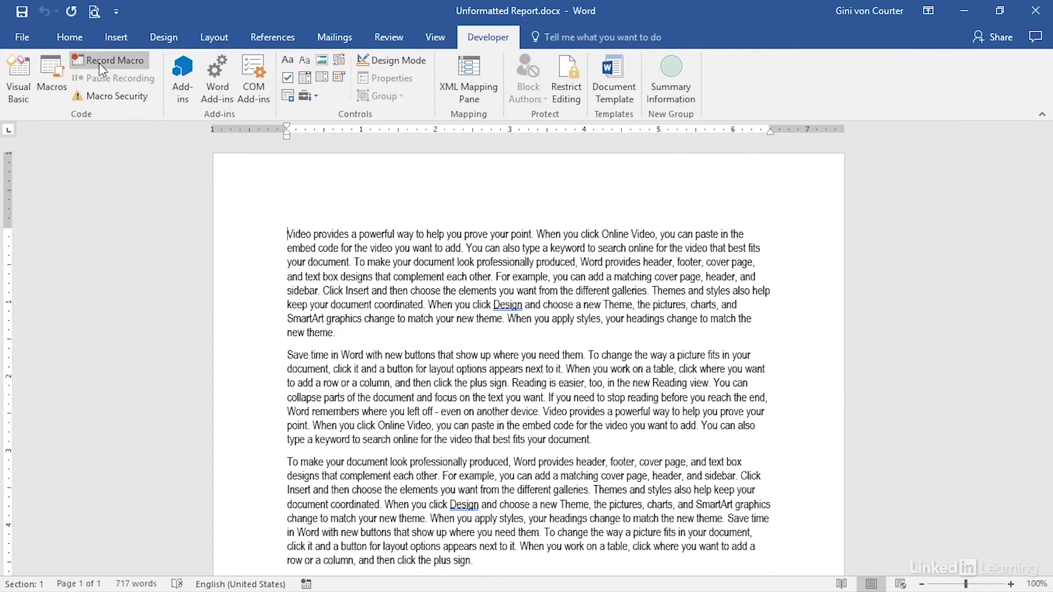
pyautogui.click(439, 38)
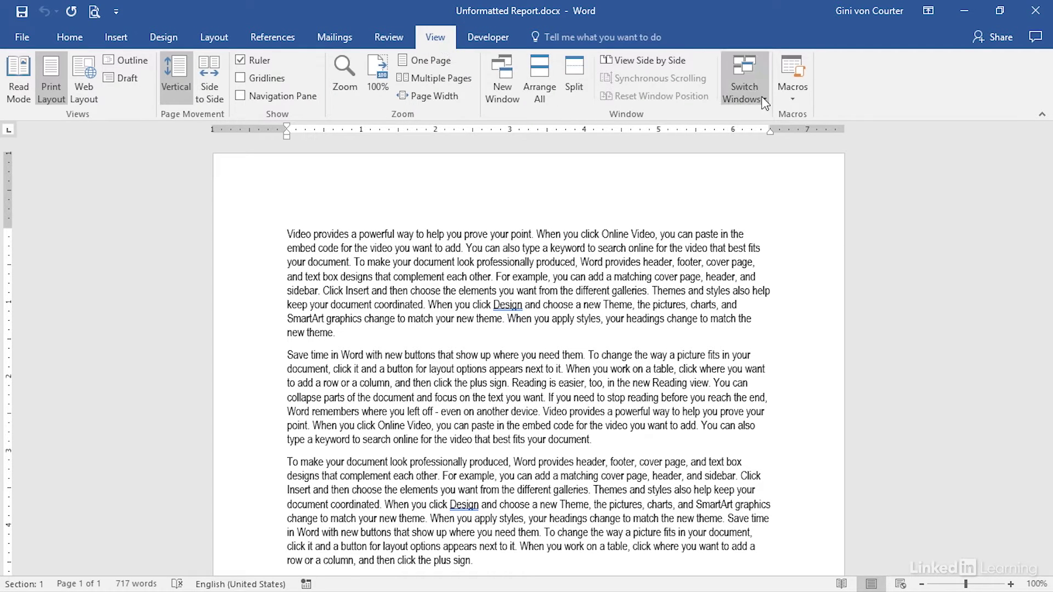
pyautogui.click(792, 97)
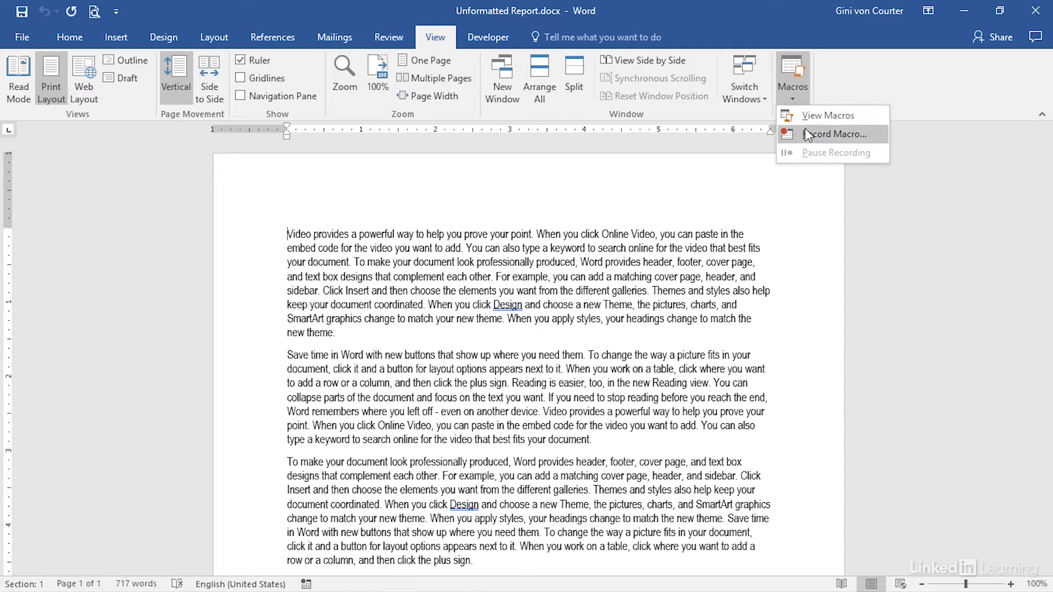
pyautogui.click(488, 39)
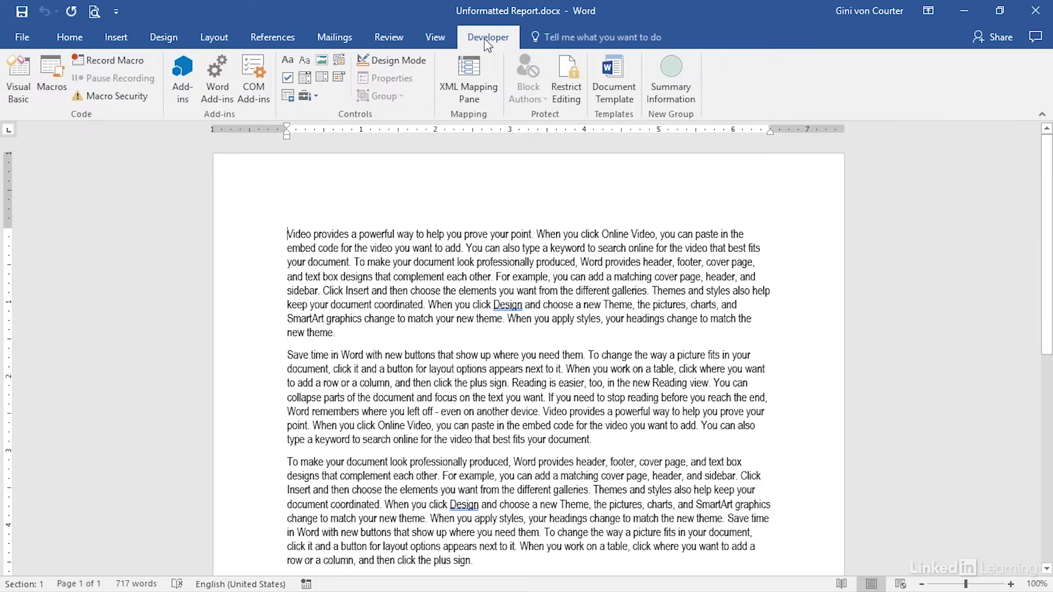
# Name the macro FormatReport in Normal.dotm, describe it 'Apply body style and add title and creation date at top', and request a keyboard shortcut
pyautogui.click(306, 585)
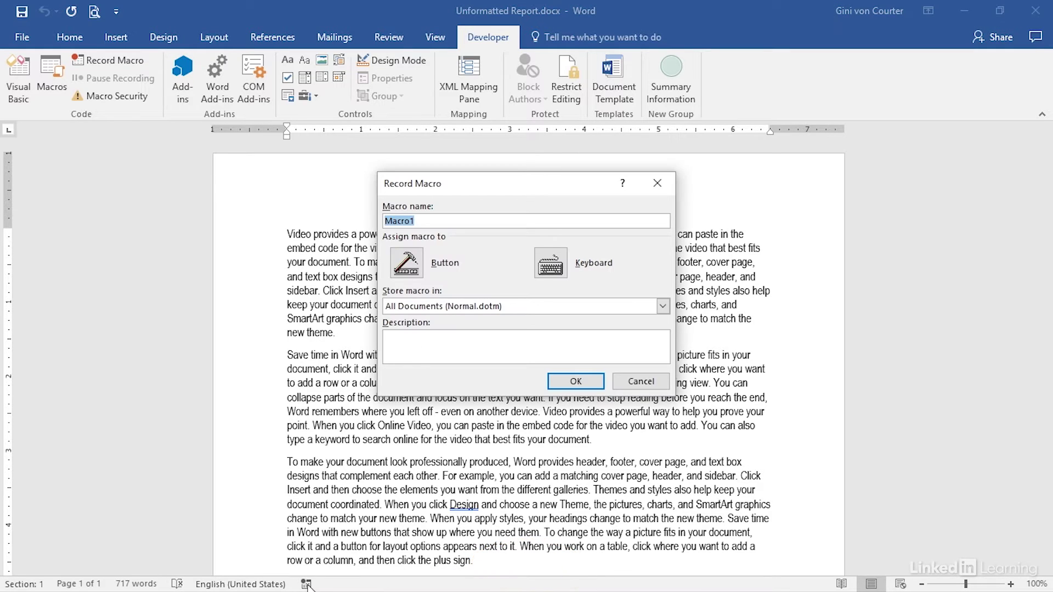
pyautogui.write('FormatReport')
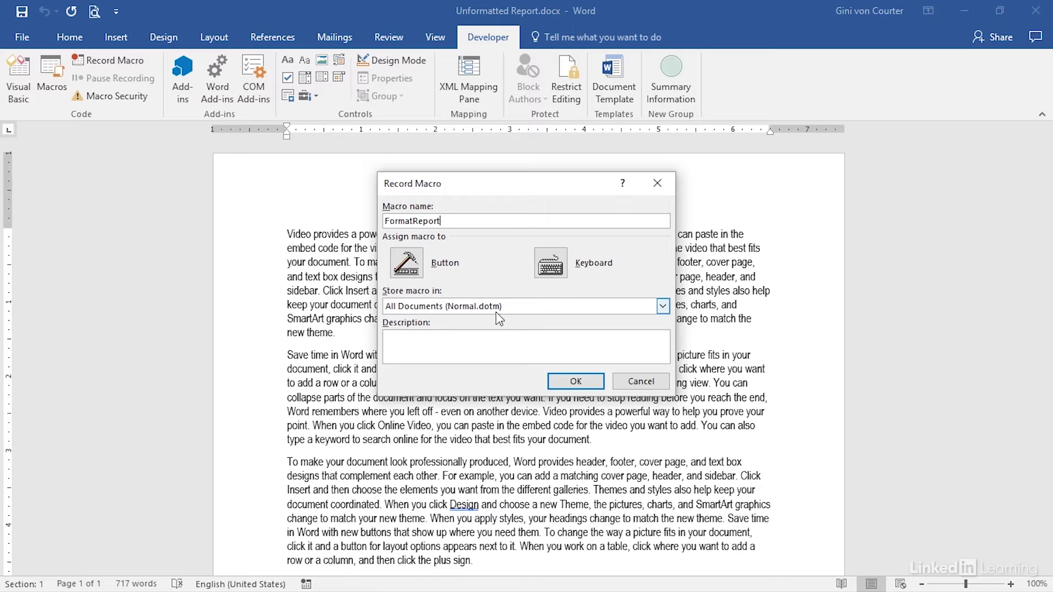
pyautogui.click(474, 351)
pyautogui.write('App')
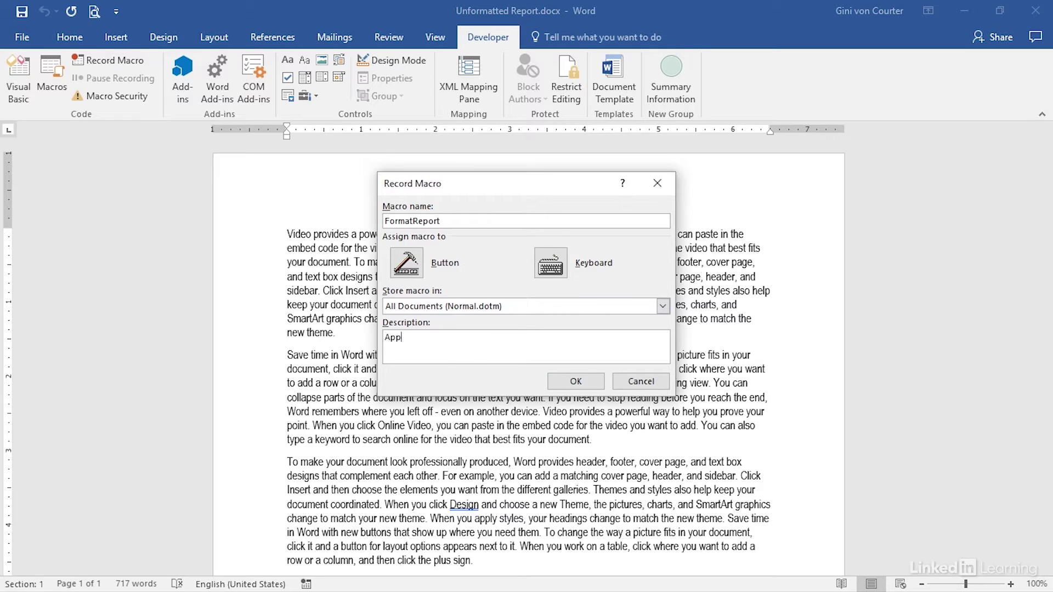
pyautogui.write('ly body style and add title and c')
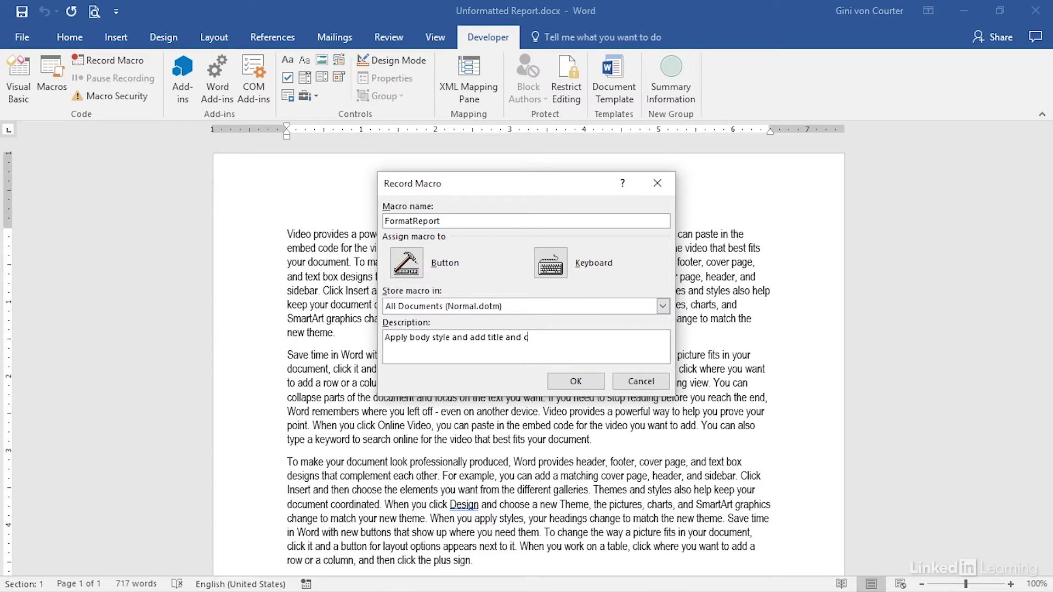
pyautogui.write('reation date at top')
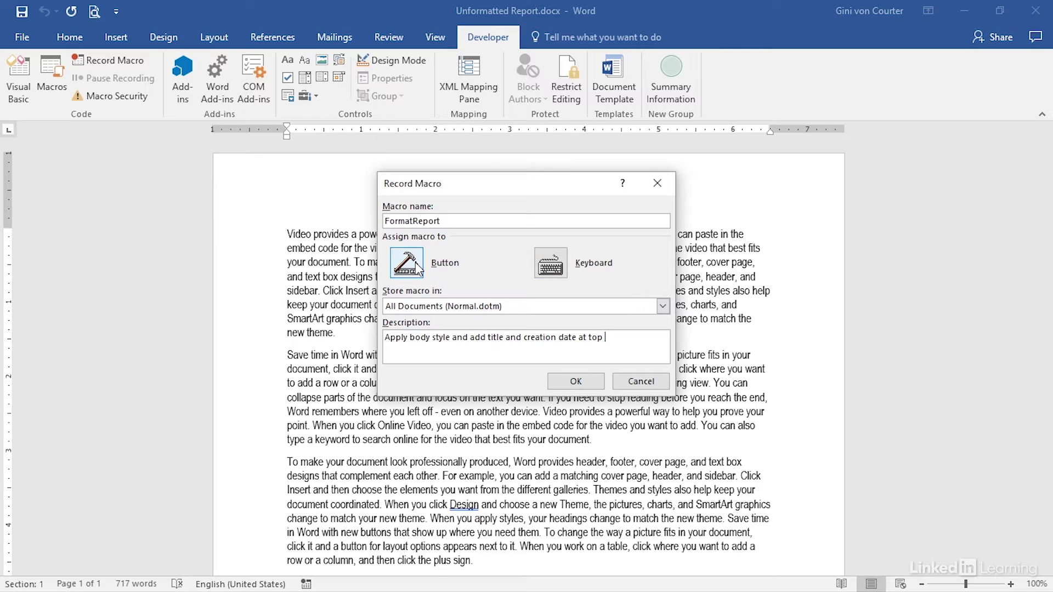
pyautogui.click(550, 268)
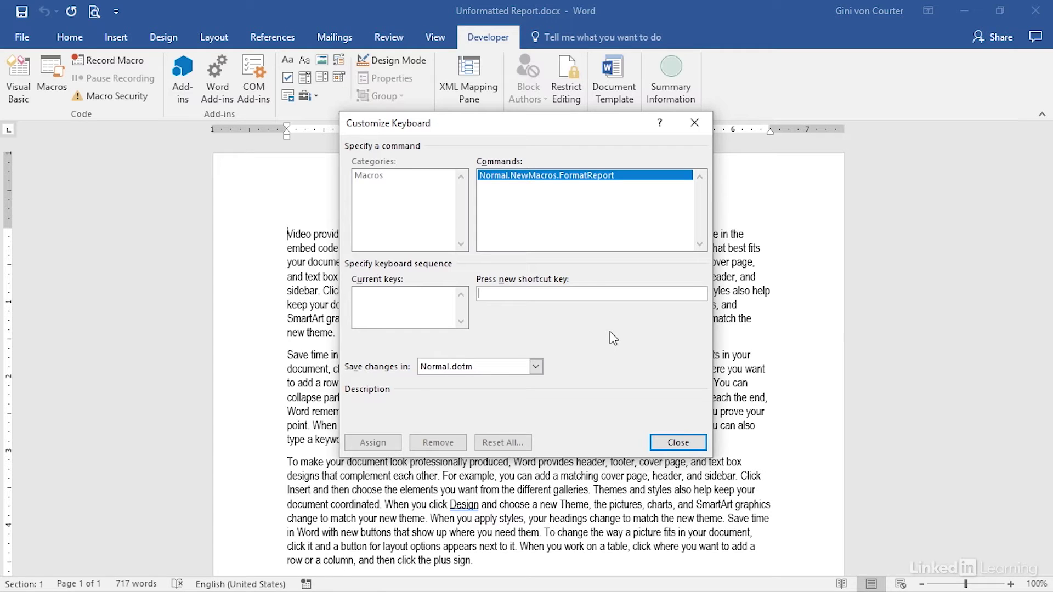
# Assign the unused Alt+Ctrl+Shift+F shortcut to FormatReport after rejecting taken combinations, then begin recording
pyautogui.hotkey('ctrl', 'shift', 'f')
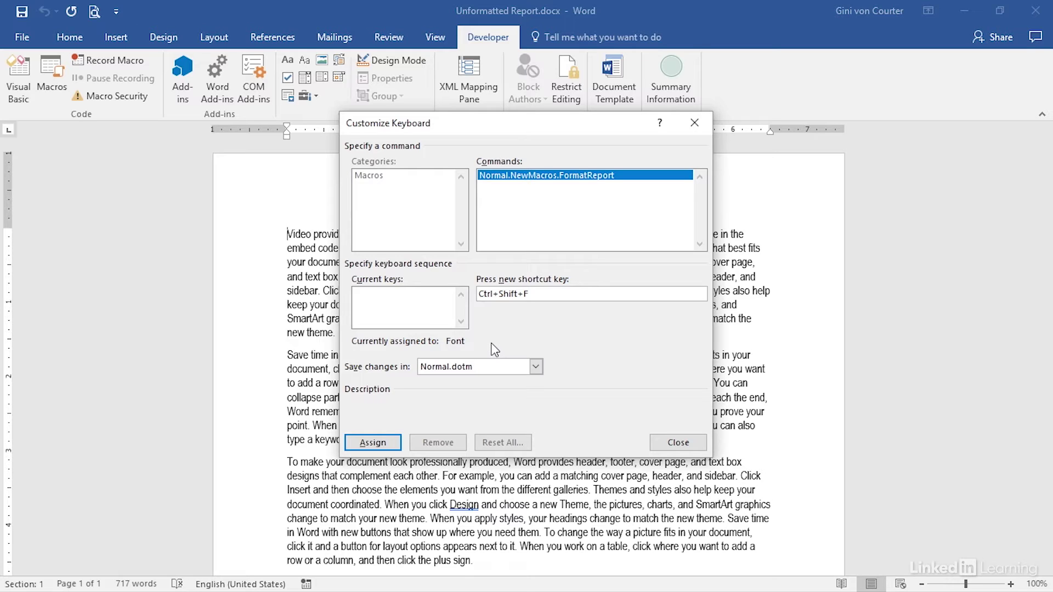
pyautogui.moveTo(543, 293); pyautogui.dragTo(472, 292)
pyautogui.hotkey('alt', 'shift', 'f')
pyautogui.press('Return')
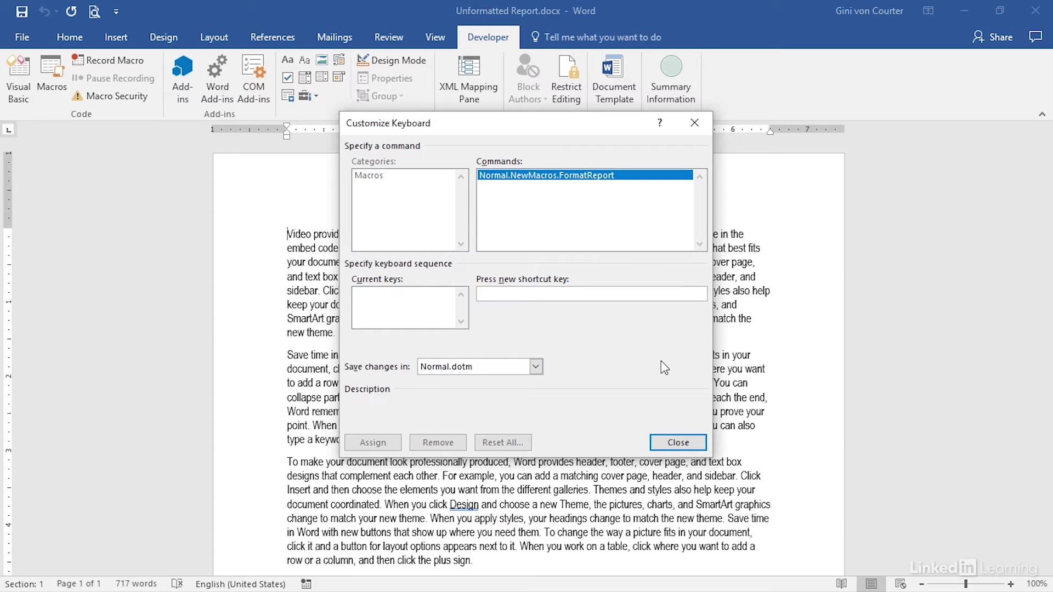
pyautogui.hotkey('ctrl', 'alt', 'shift', 'f')
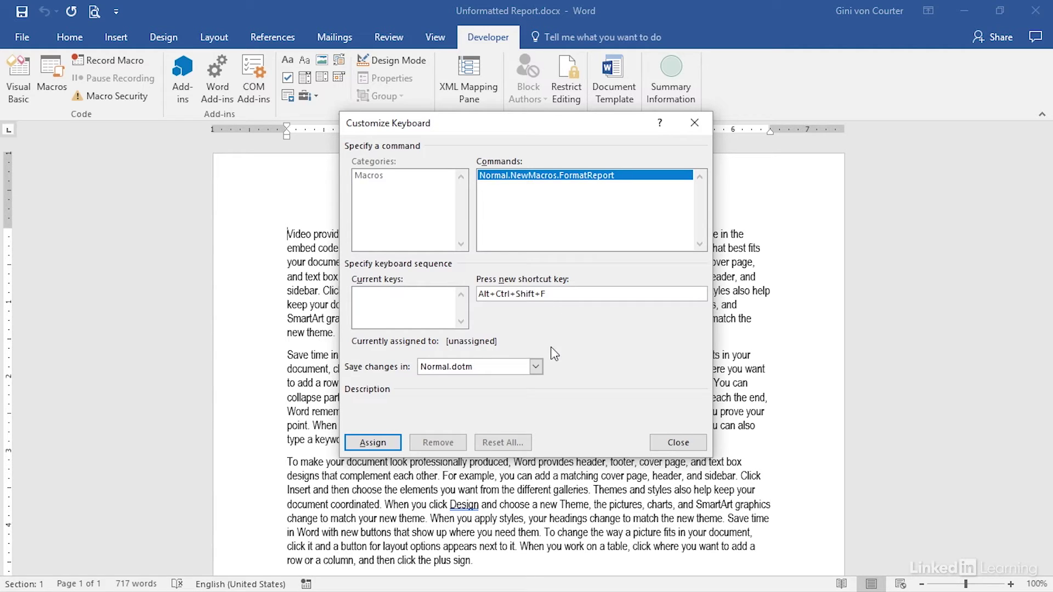
pyautogui.click(373, 442)
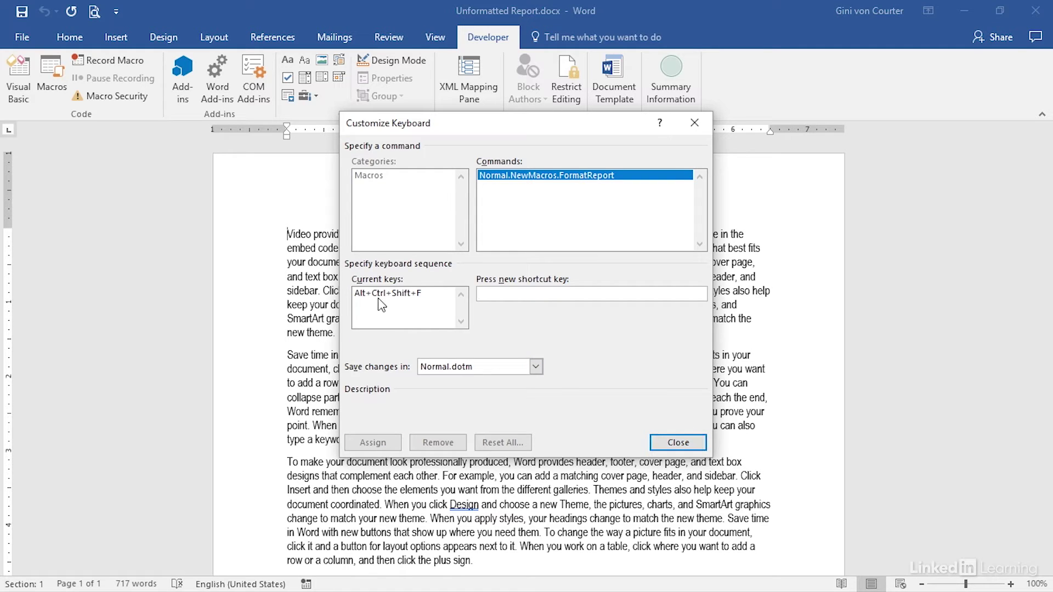
pyautogui.click(678, 442)
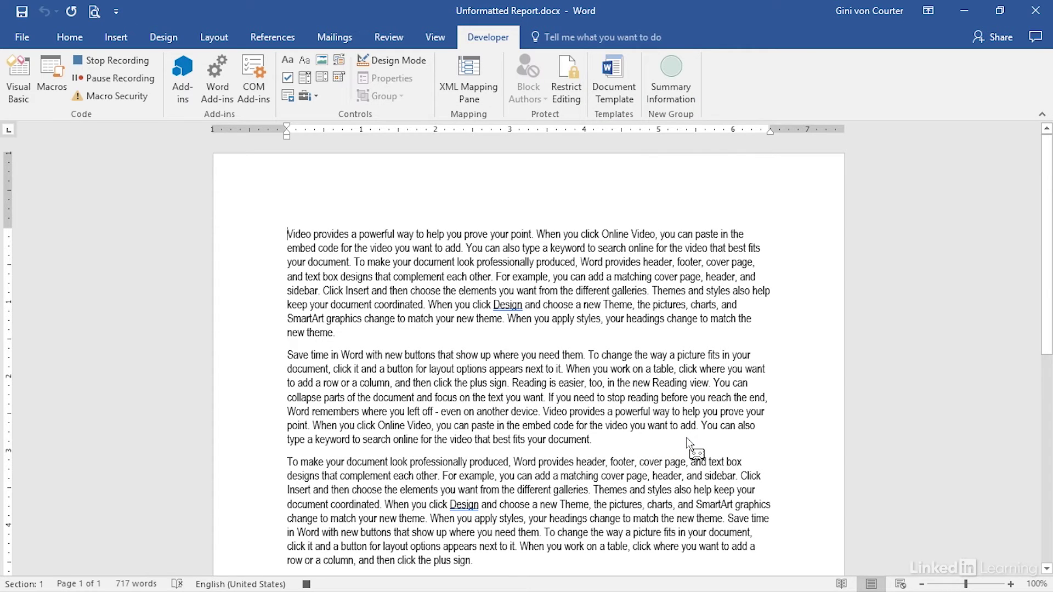
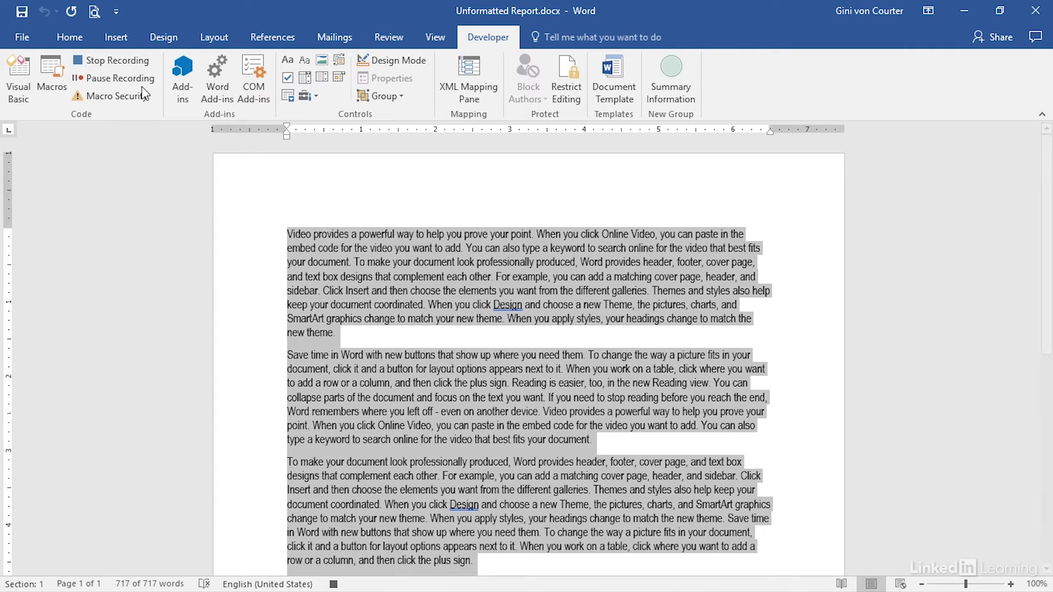
# Apply the Normal style to all the report text so it changes from Arial Narrow to Calibri
pyautogui.click(70, 38)
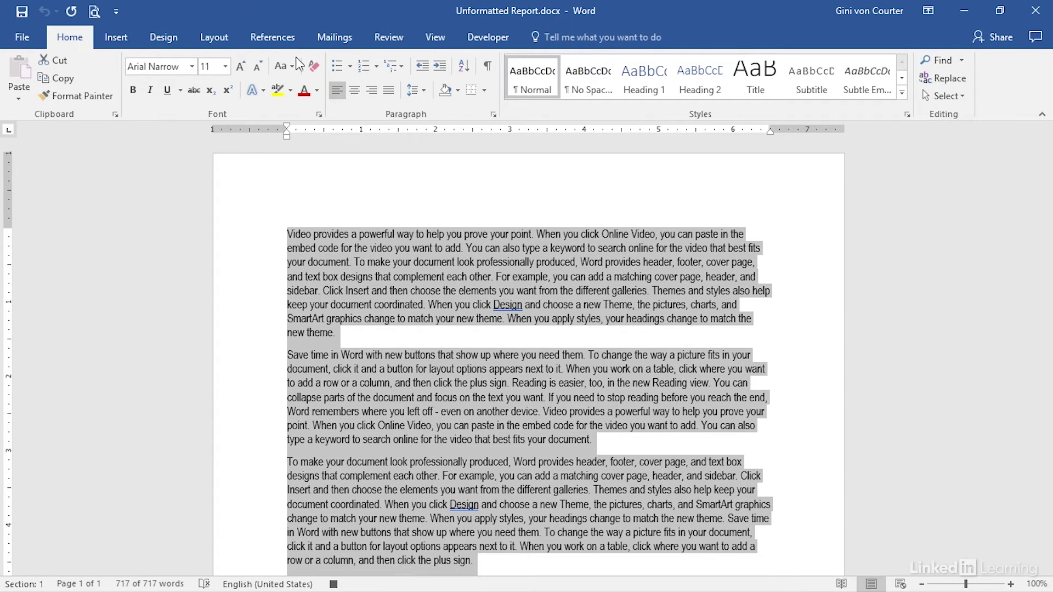
pyautogui.click(536, 93)
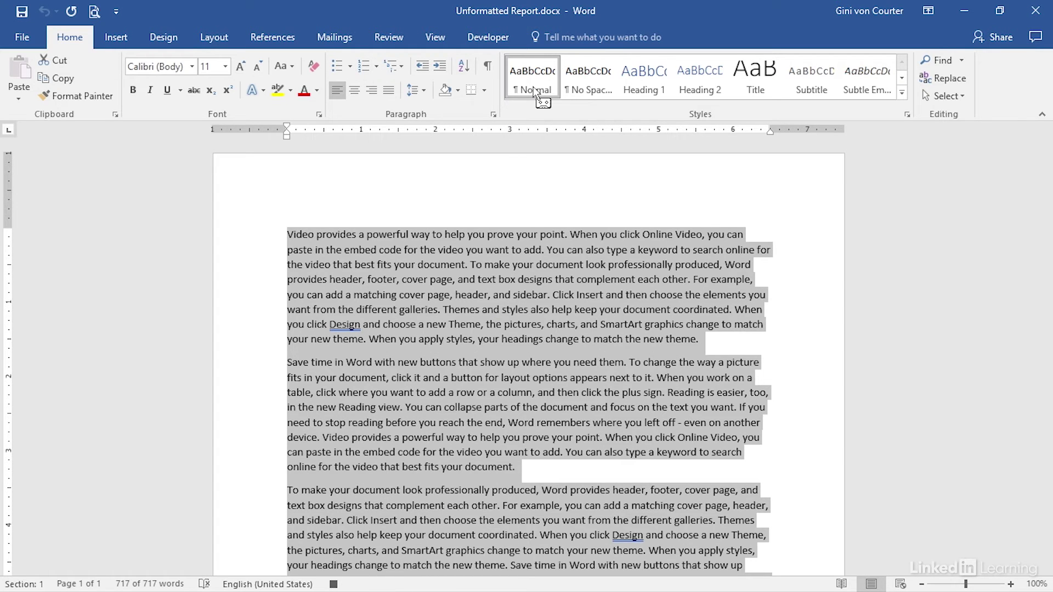
pyautogui.click(453, 230)
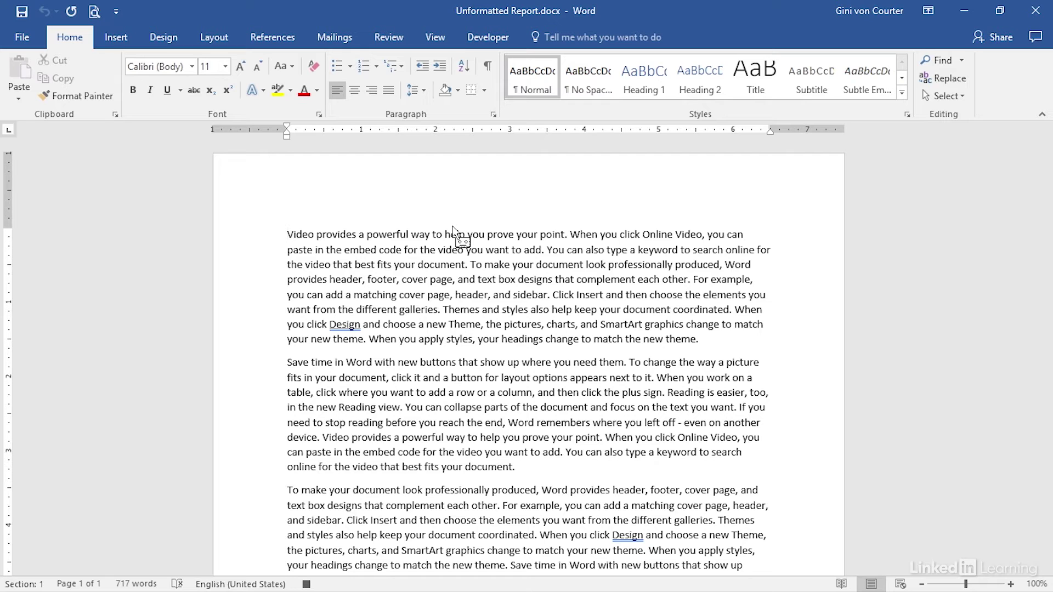
# Insert a 'Video Report' line at the top of the report and select that line
pyautogui.press('Return')
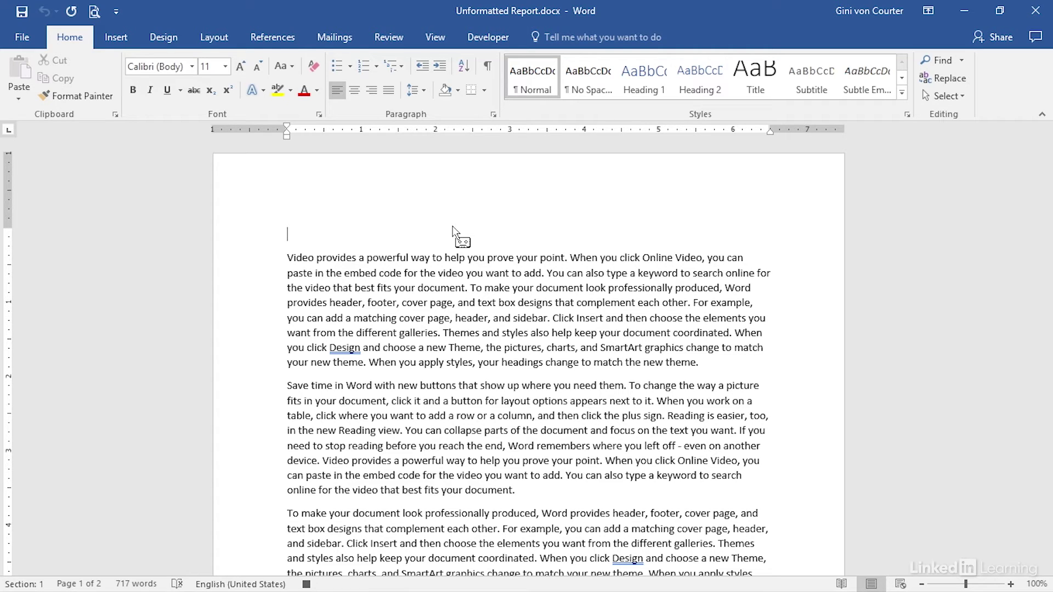
pyautogui.write('Video Report')
pyautogui.press('F8')
pyautogui.press('Right')
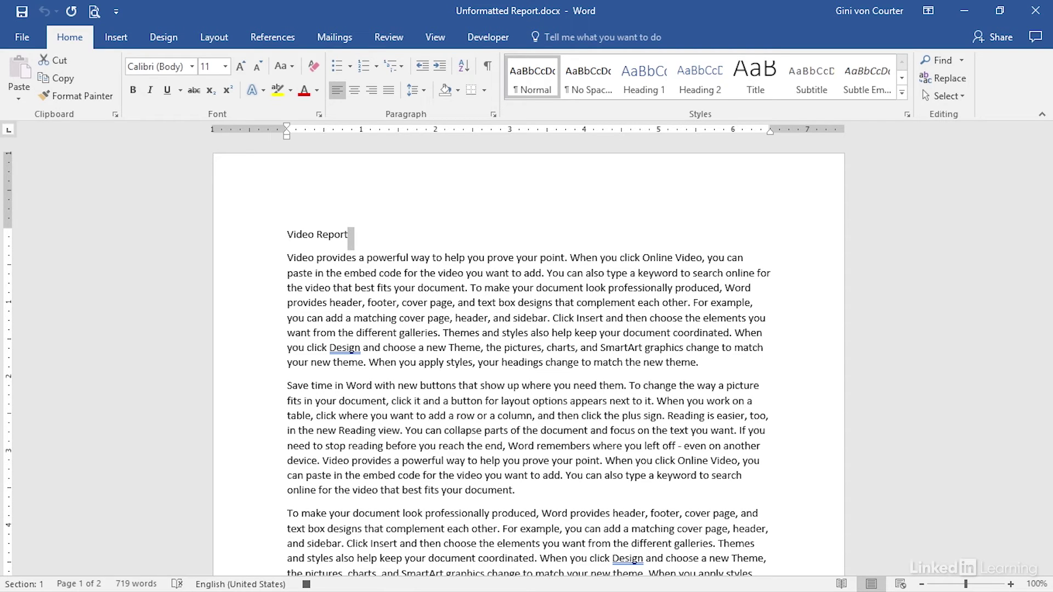
pyautogui.press('Home')
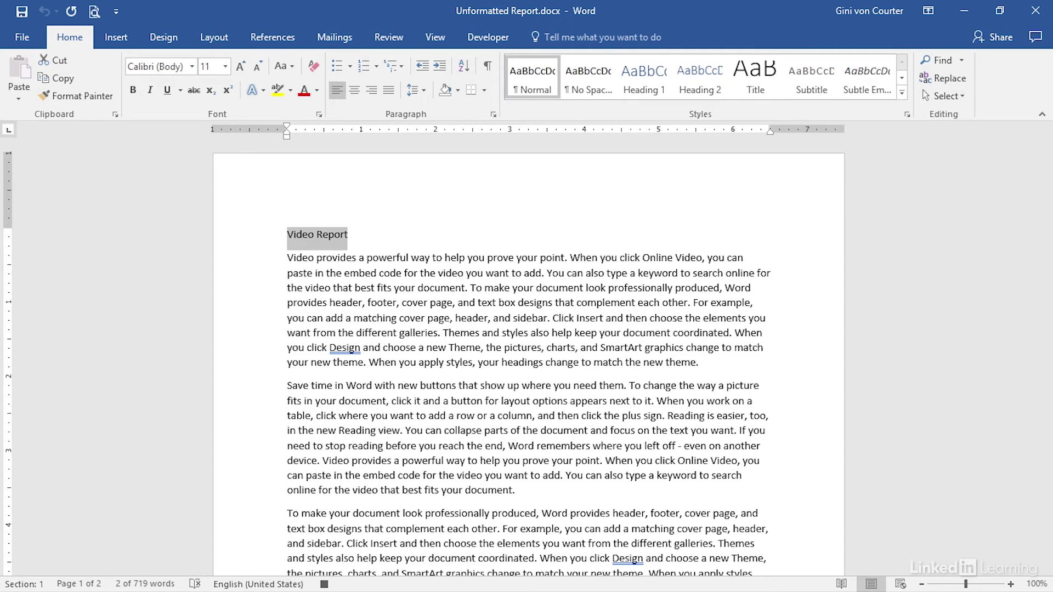
# Style 'Video Report' as Title and add an empty line beneath it
pyautogui.click(749, 83)
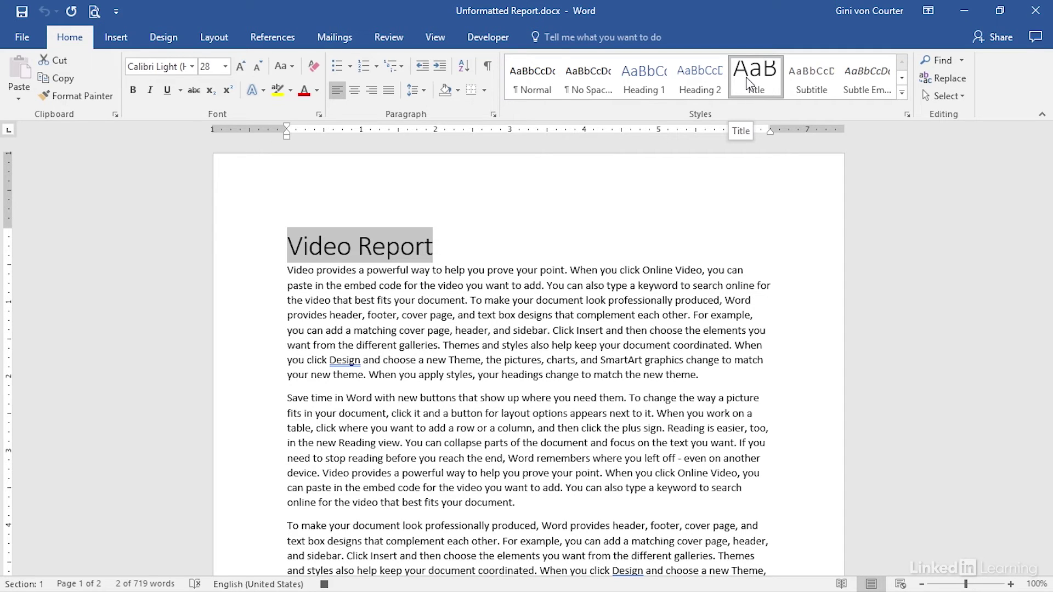
pyautogui.click(746, 81)
pyautogui.press('Down')
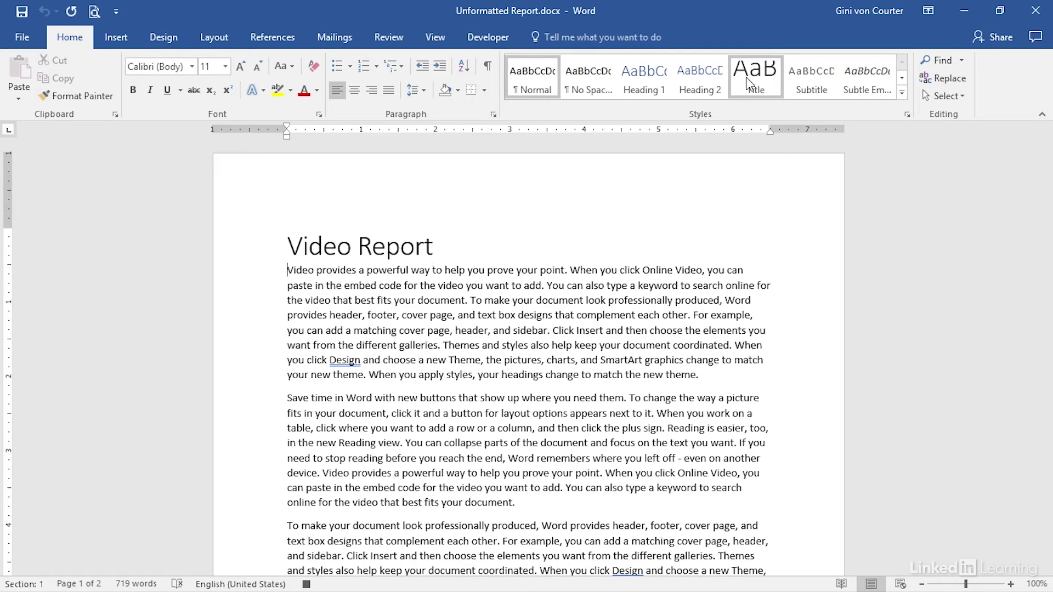
pyautogui.press('Return')
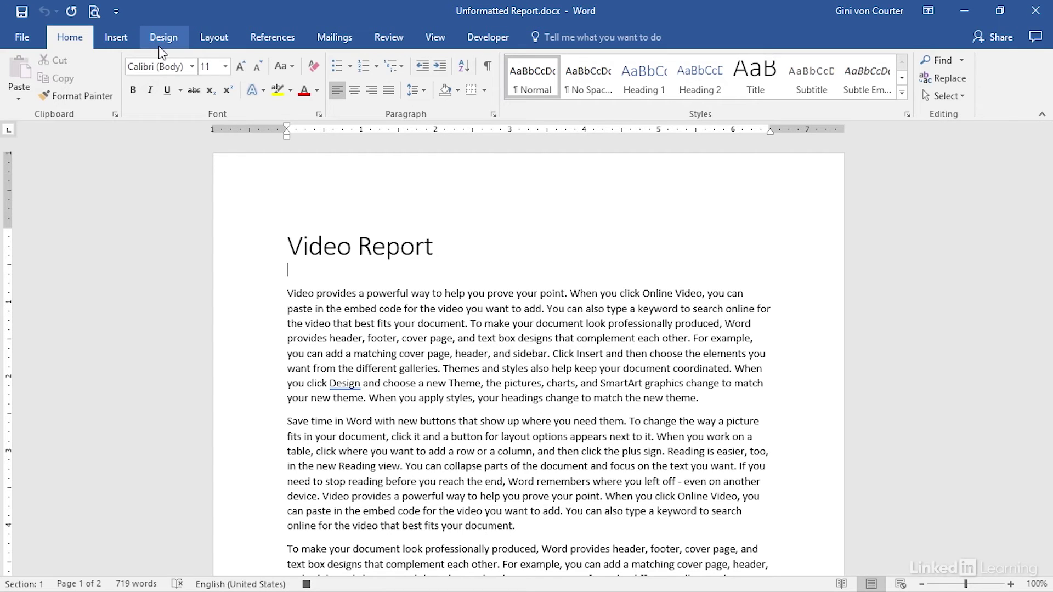
# Bring up the Field dialog through Insert > Quick Parts > Field
pyautogui.click(119, 39)
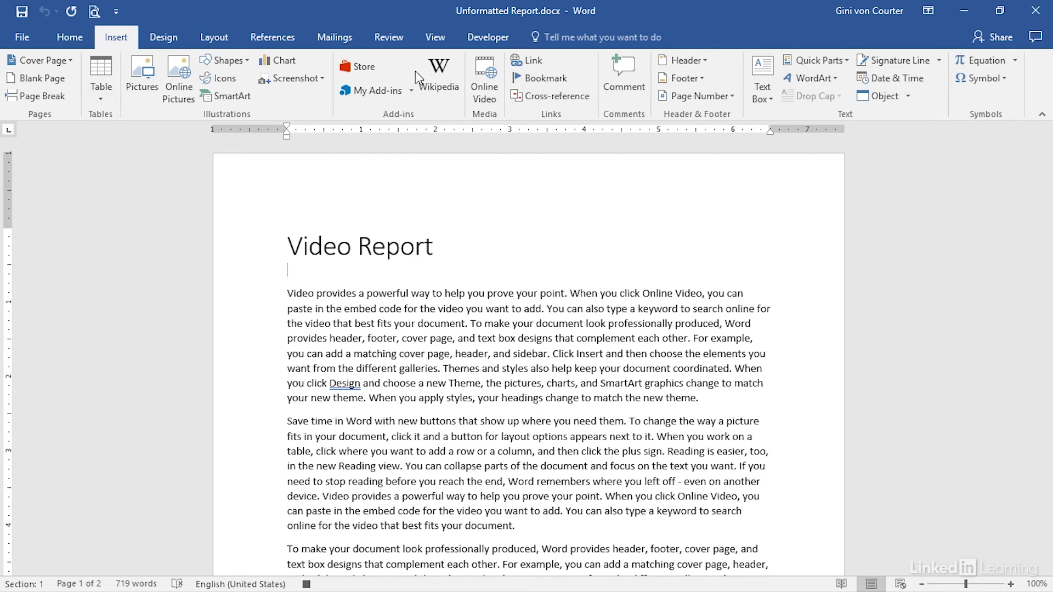
pyautogui.click(845, 63)
pyautogui.click(818, 118)
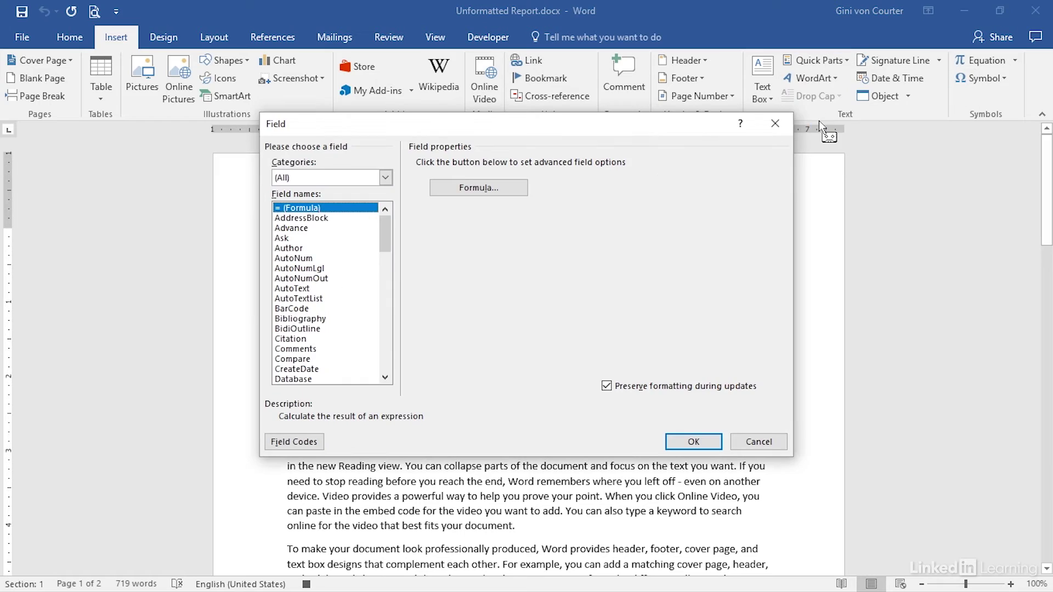
# Insert a Date and Time SaveDate field in 'd MMMM yyyy' format, showing 25 October 2017
pyautogui.click(386, 178)
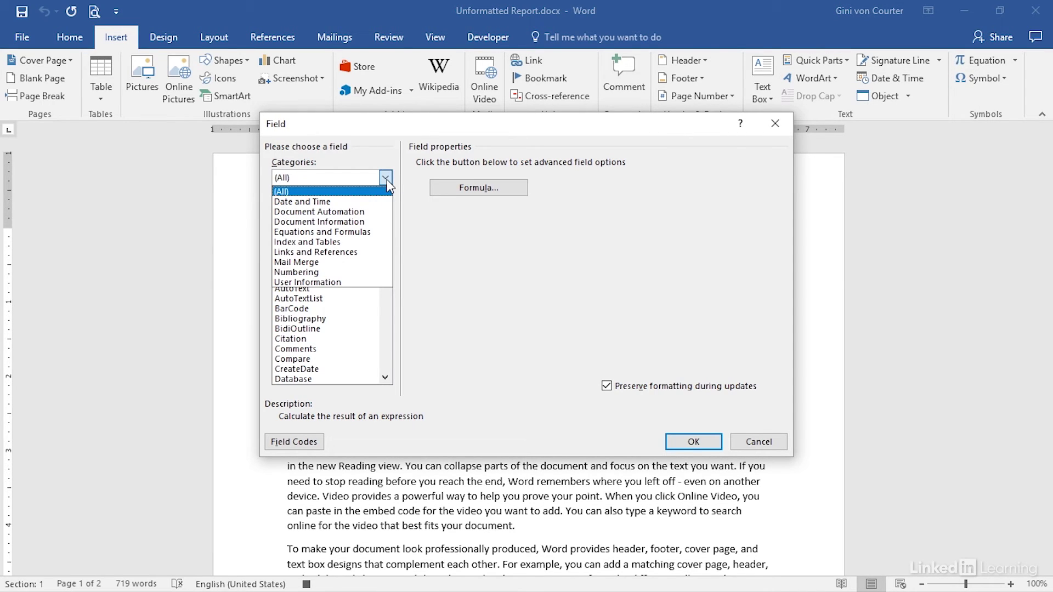
pyautogui.click(382, 203)
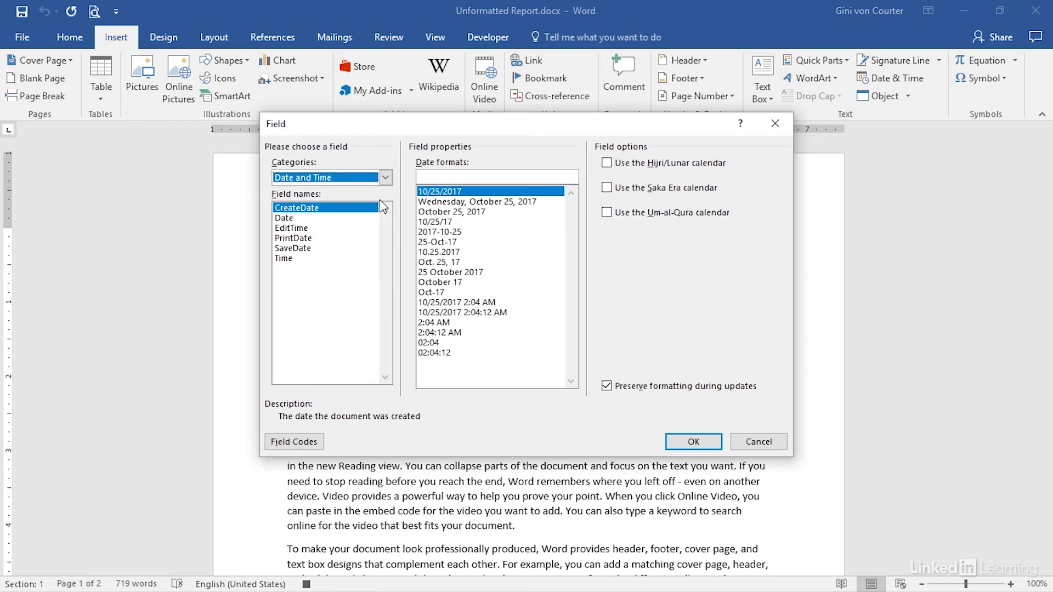
pyautogui.click(304, 228)
pyautogui.click(303, 239)
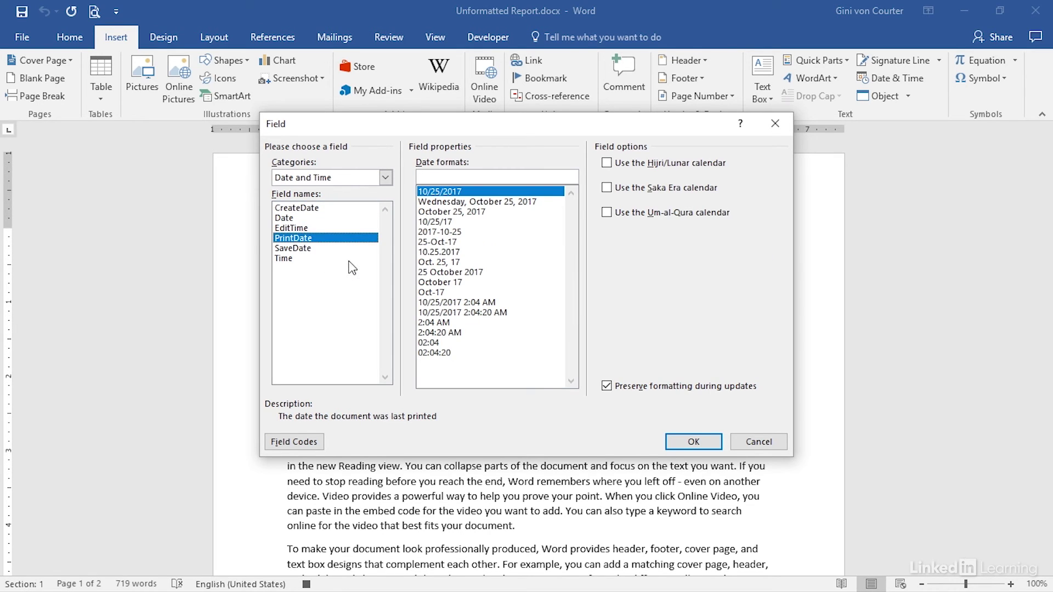
pyautogui.click(320, 249)
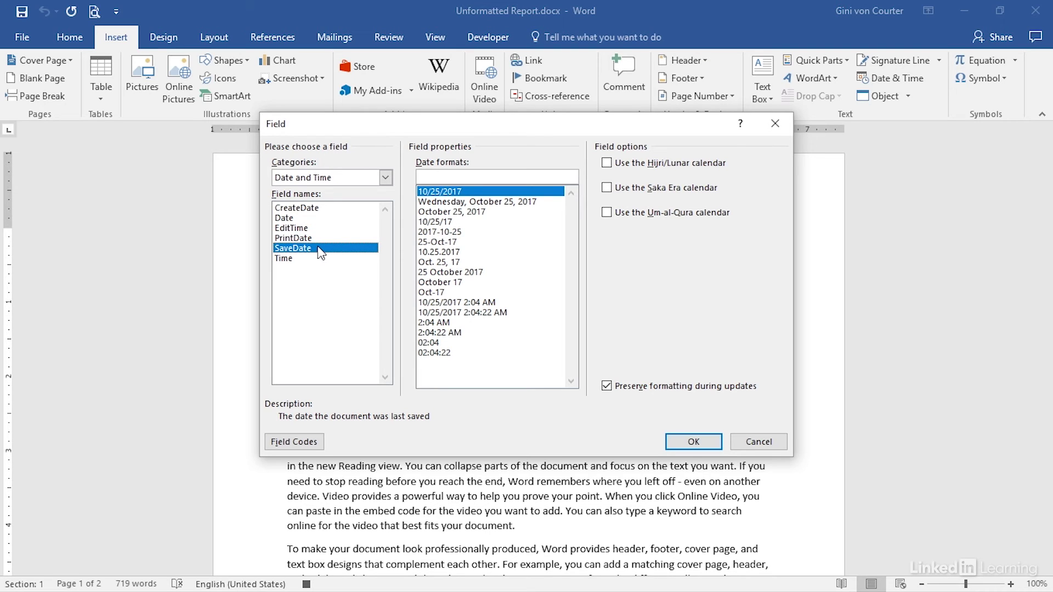
pyautogui.click(313, 211)
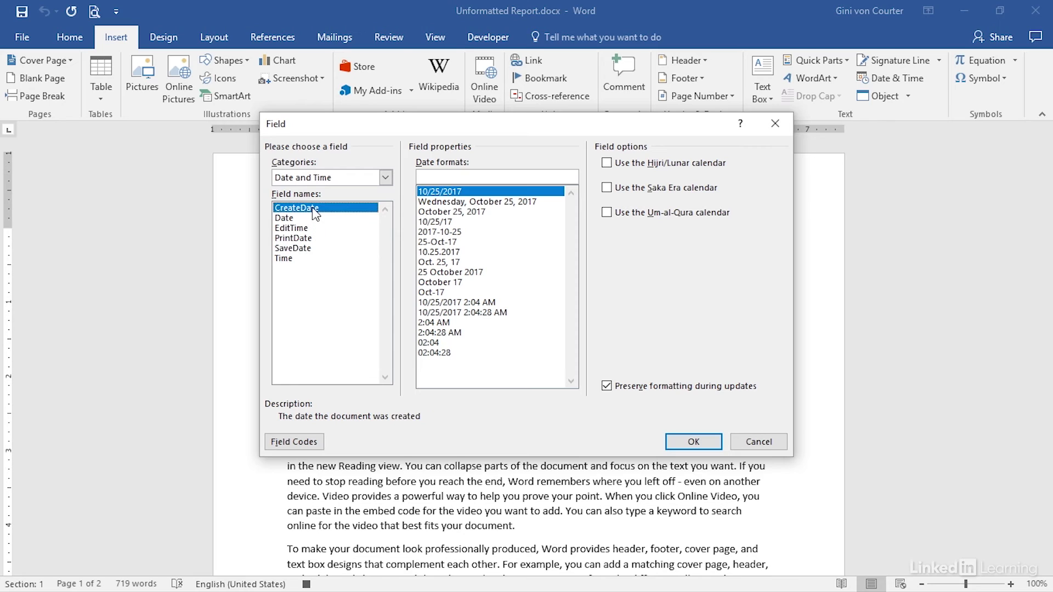
pyautogui.click(317, 249)
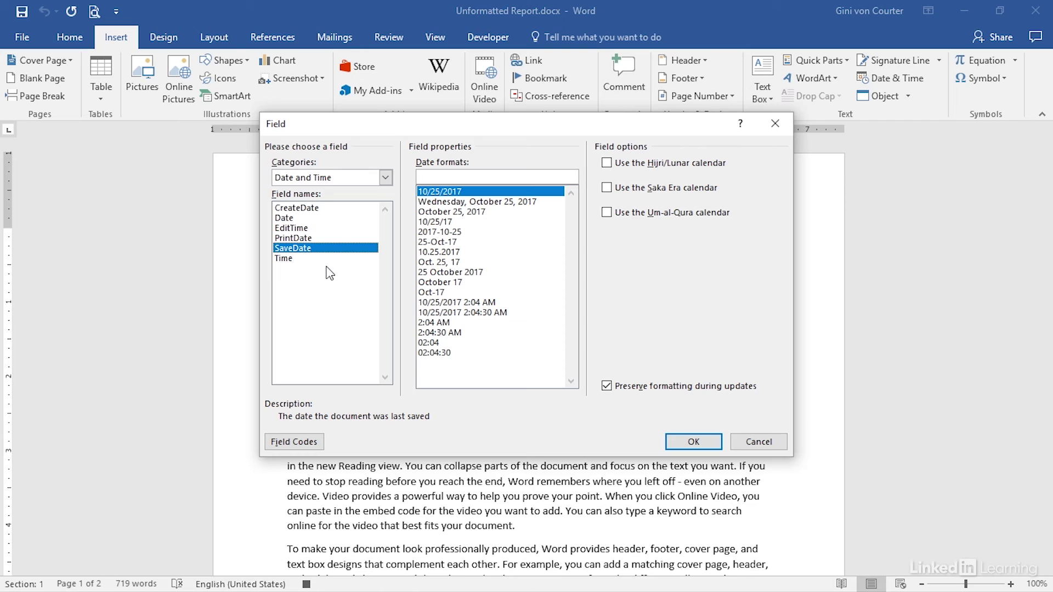
pyautogui.click(448, 274)
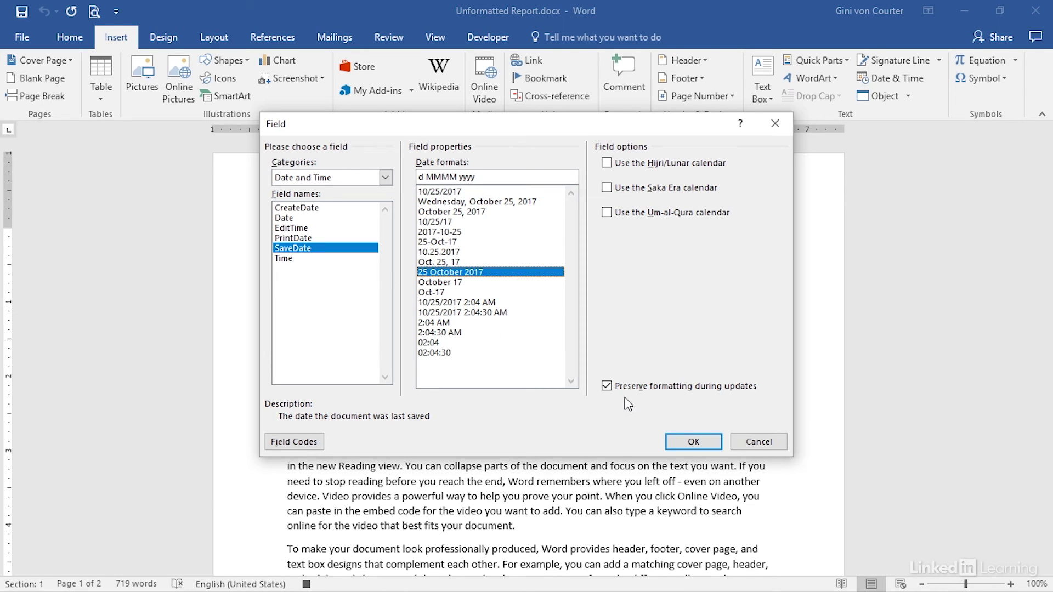
pyautogui.click(693, 444)
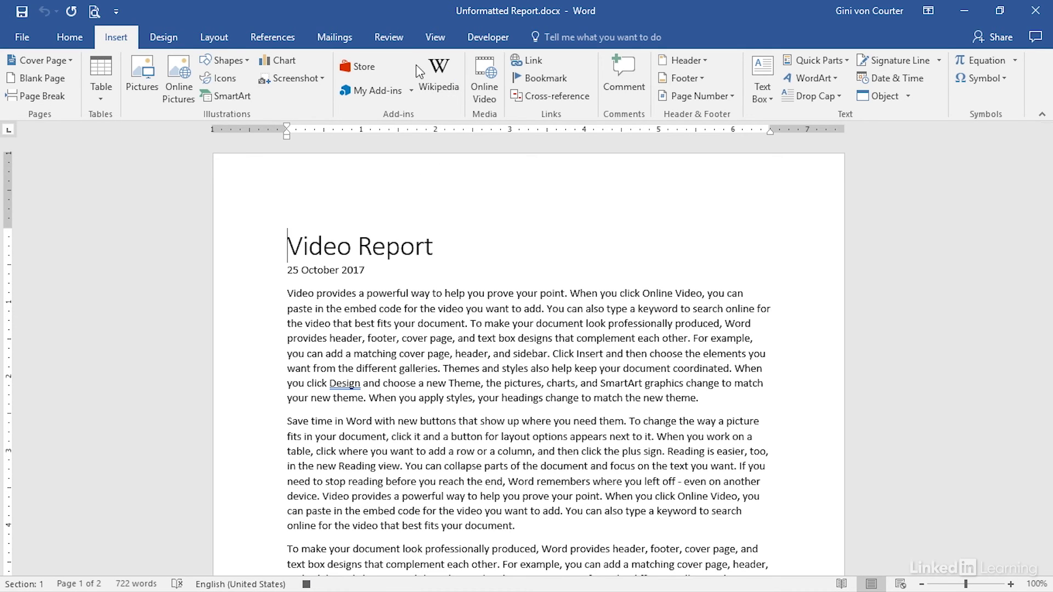
# Stop the report-formatting macro recording from the Developer tab
pyautogui.click(485, 39)
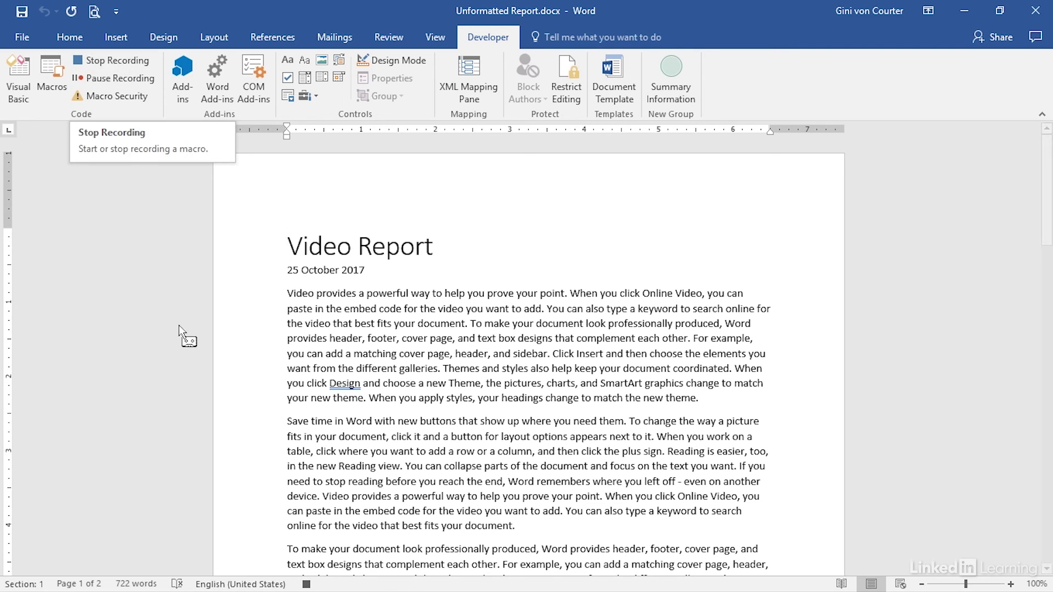
pyautogui.click(306, 584)
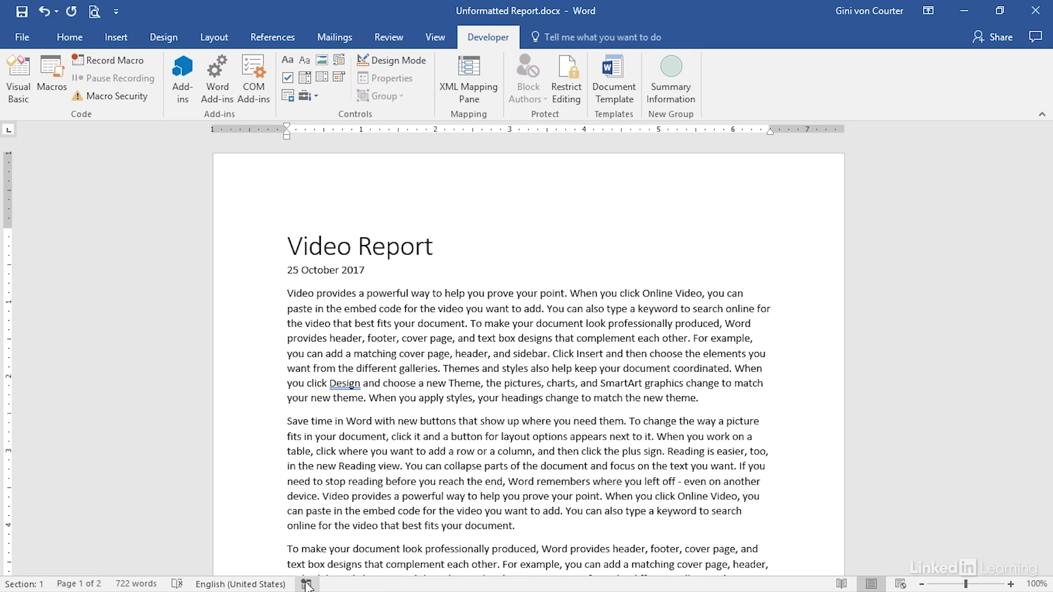